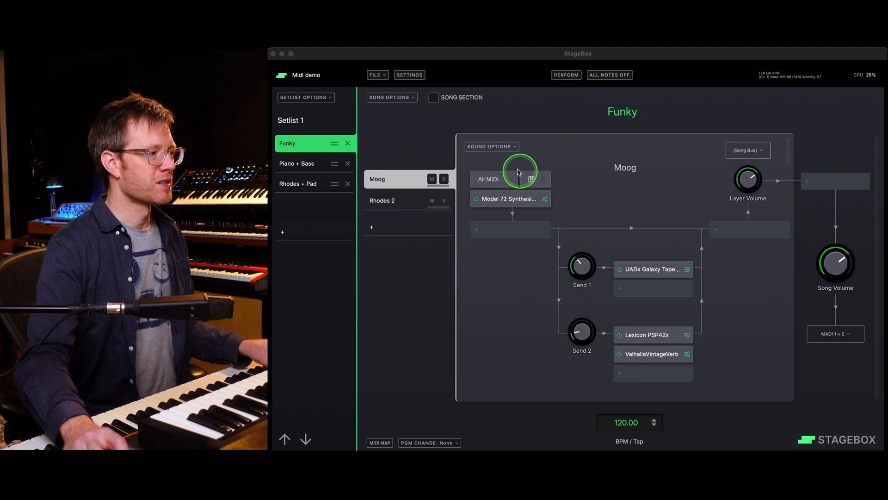
Step: Review the Moog and Rhodes 2 layers, then set the Moog layer's MIDI input to mio
left_click(494, 182)
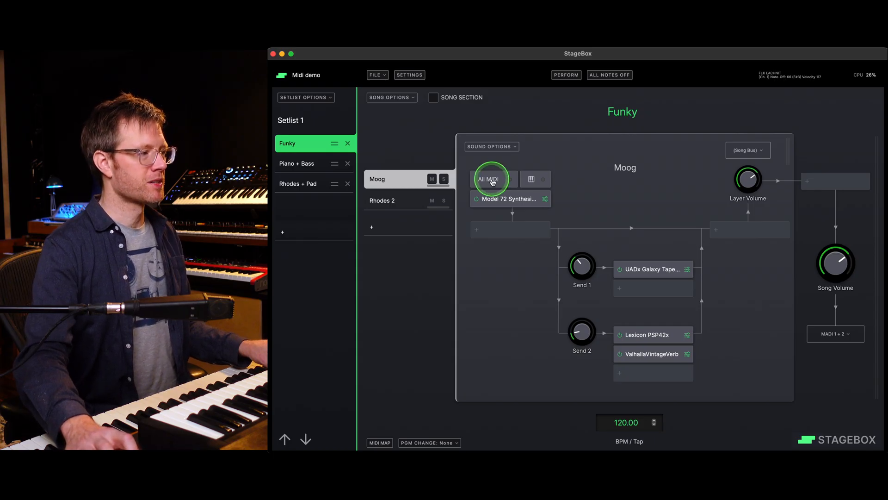
left_click(492, 183)
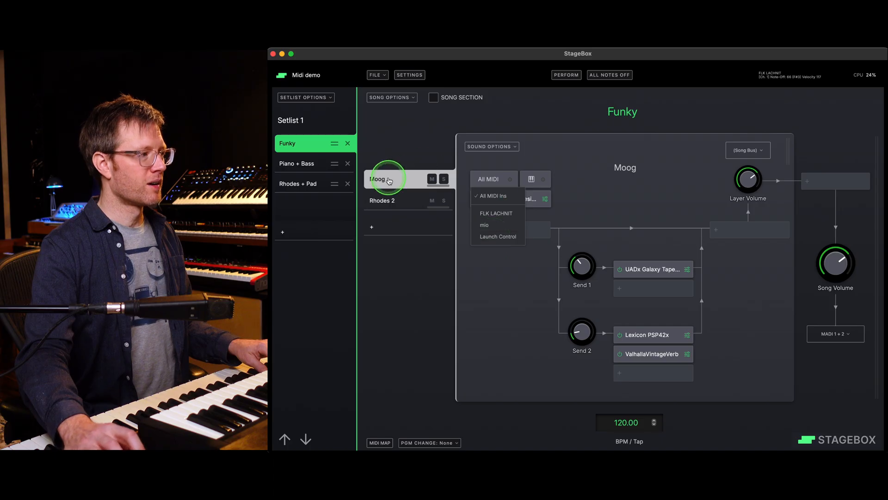
left_click(571, 165)
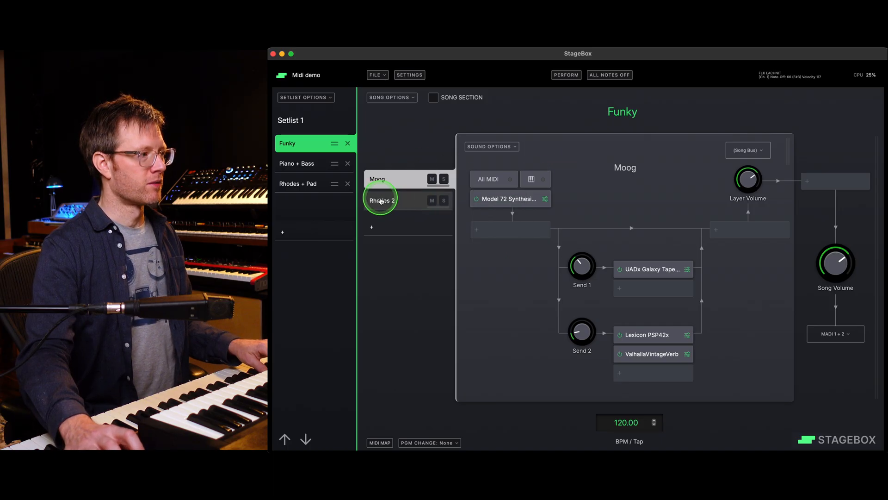
left_click(394, 179)
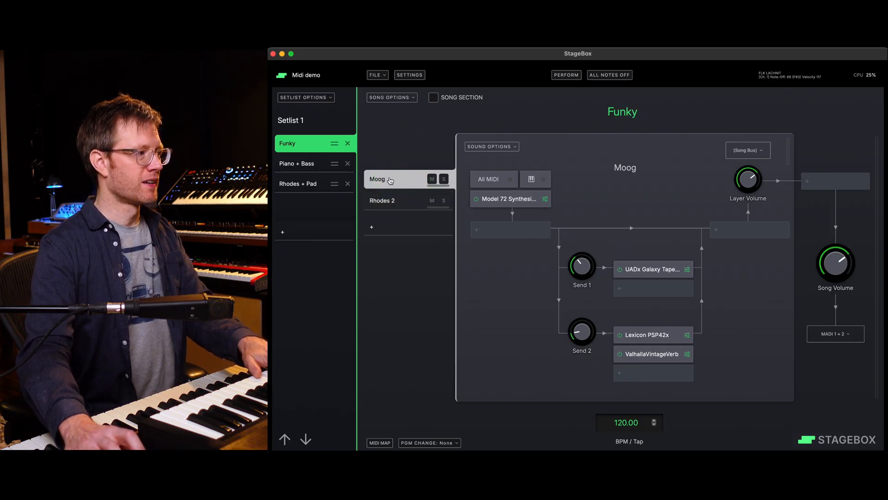
left_click(385, 201)
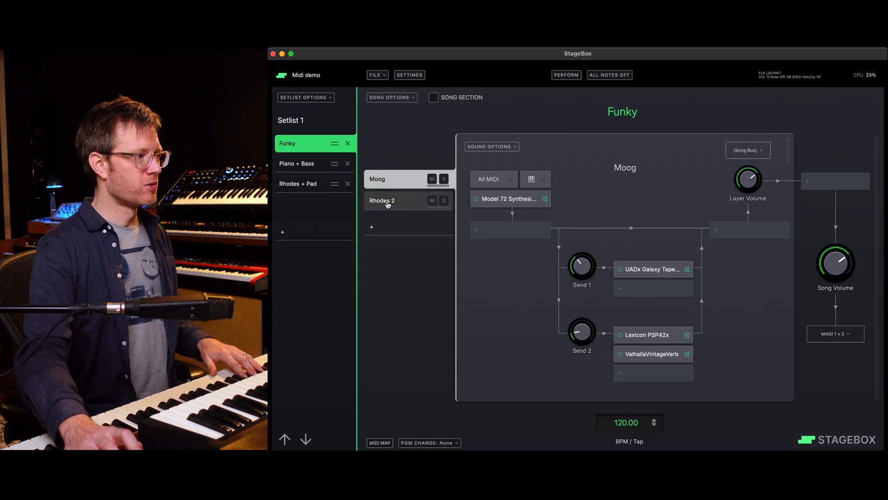
left_click(398, 181)
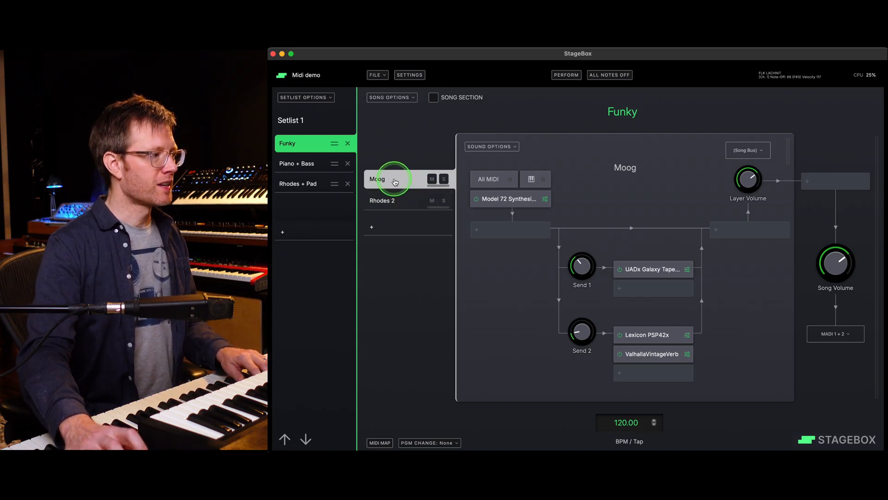
left_click(488, 181)
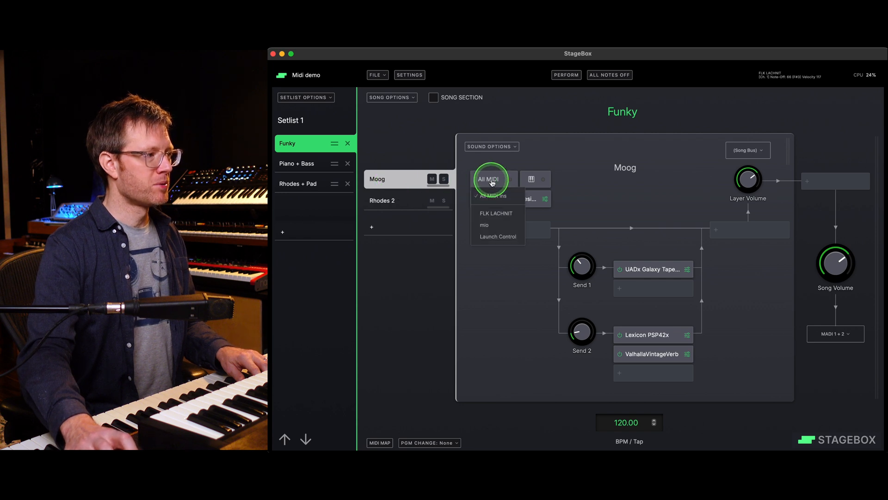
left_click(498, 220)
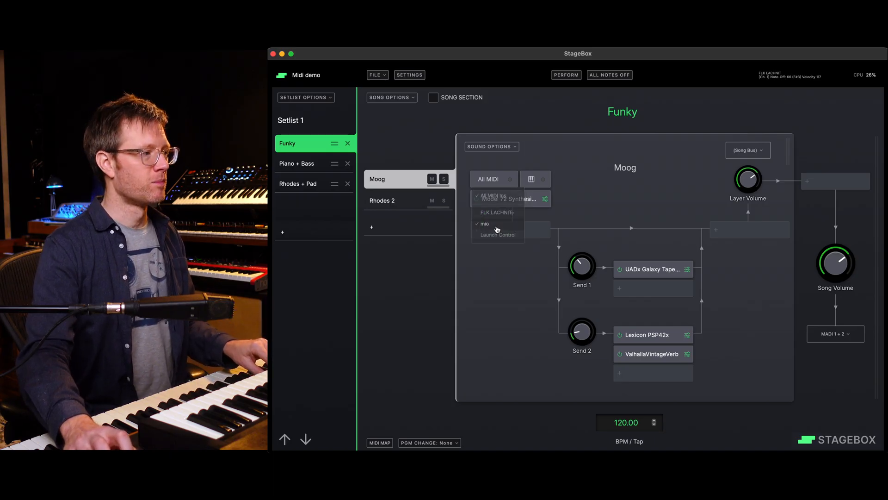
Step: Confirm Rhodes 2 keeps FLK LACHNIT as its input and return to the Moog layer
left_click(405, 200)
left_click(488, 178)
left_click(497, 213)
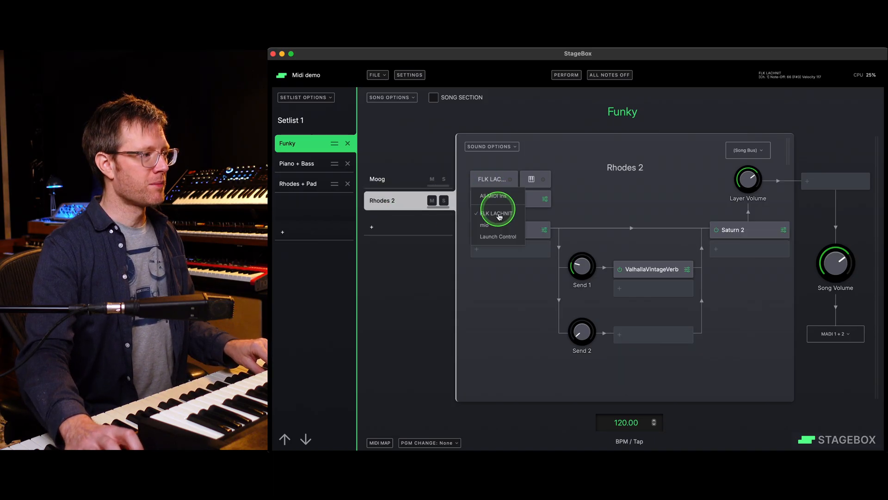
left_click(532, 170)
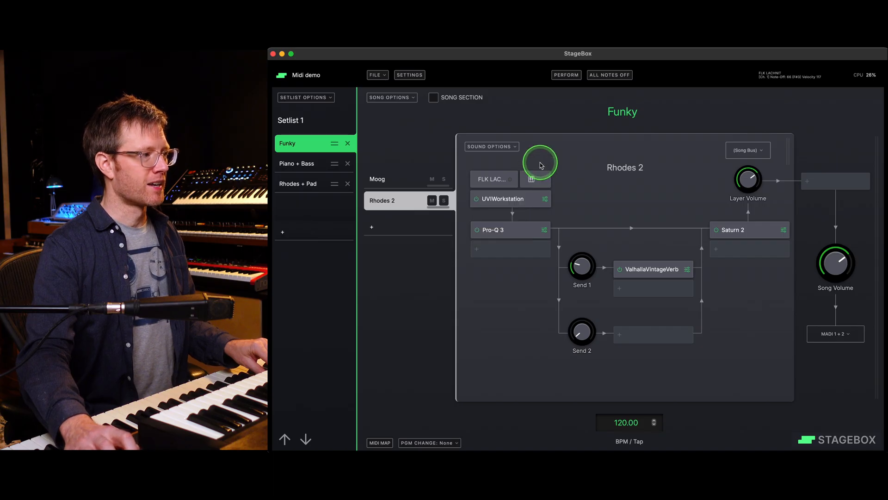
left_click(391, 179)
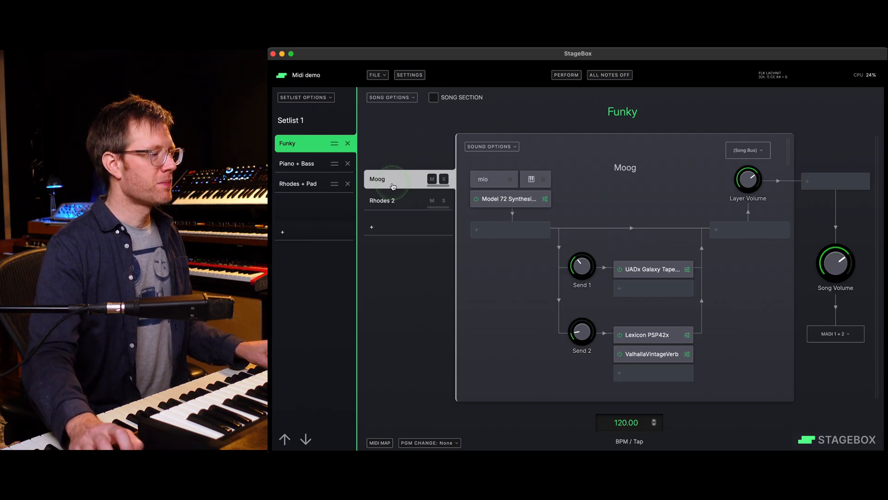
left_click(410, 75)
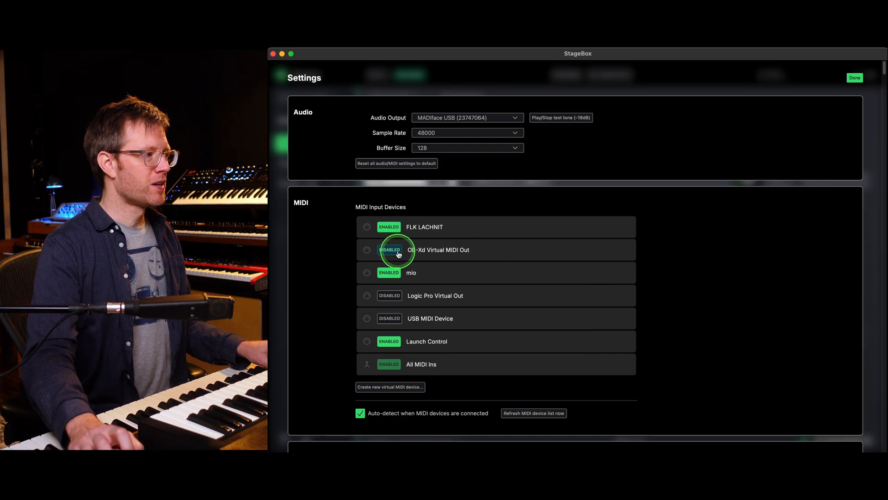
left_click(855, 79)
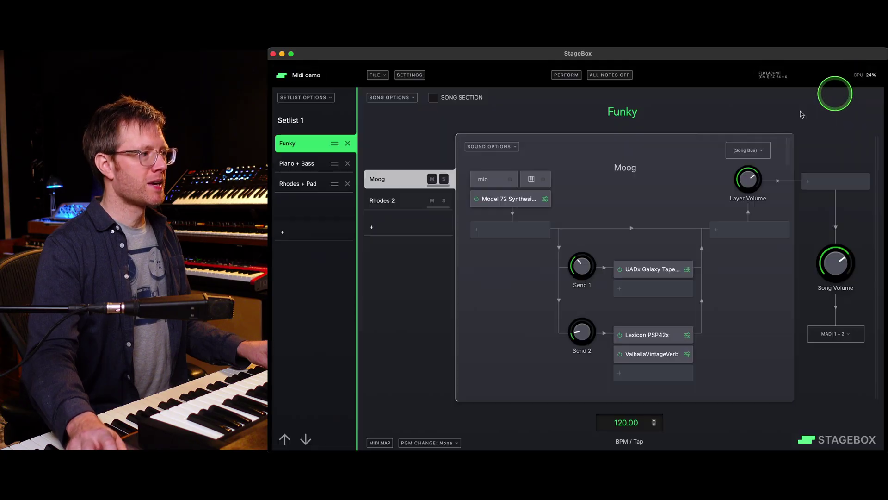
left_click(483, 180)
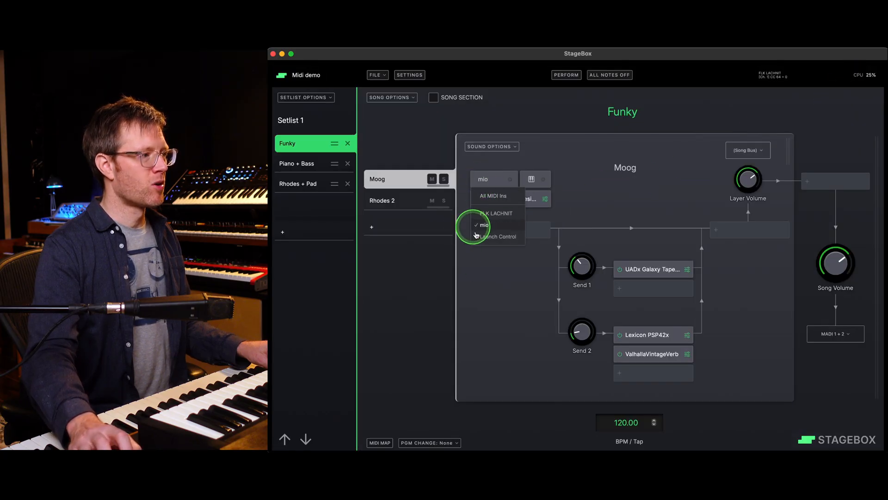
left_click(410, 74)
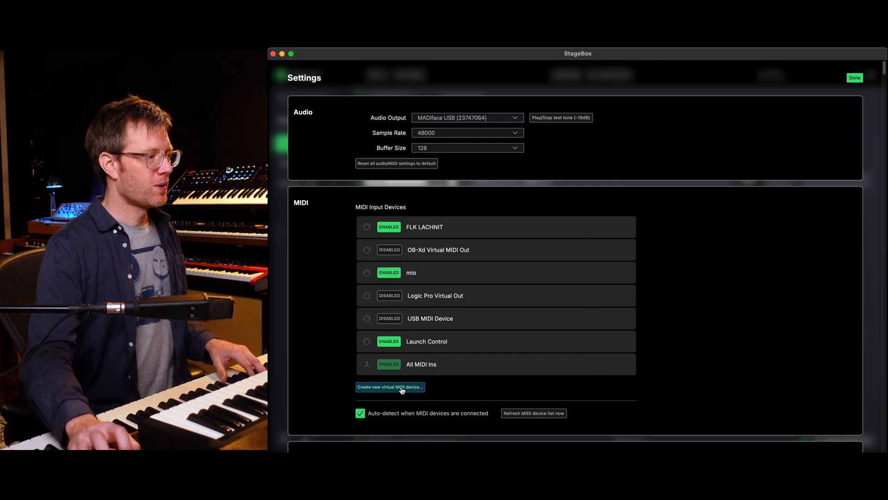
Step: Start creating a new virtual MIDI device from the Settings page
left_click(401, 390)
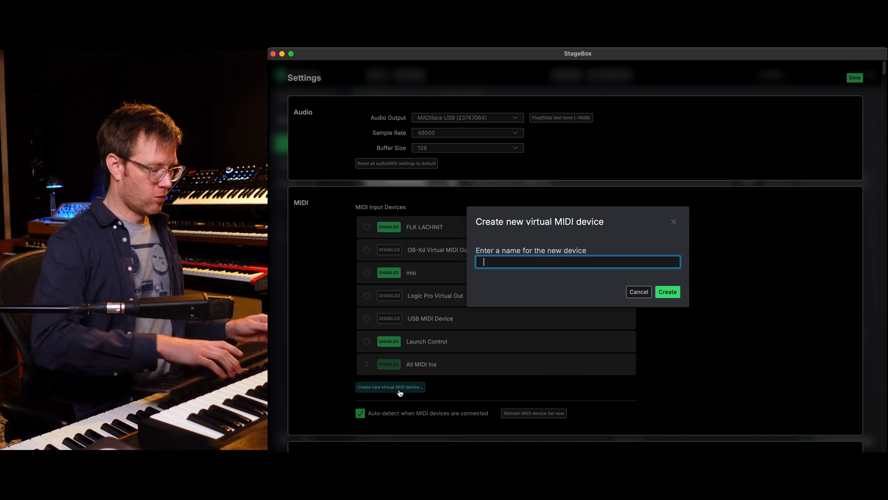
type("Lower")
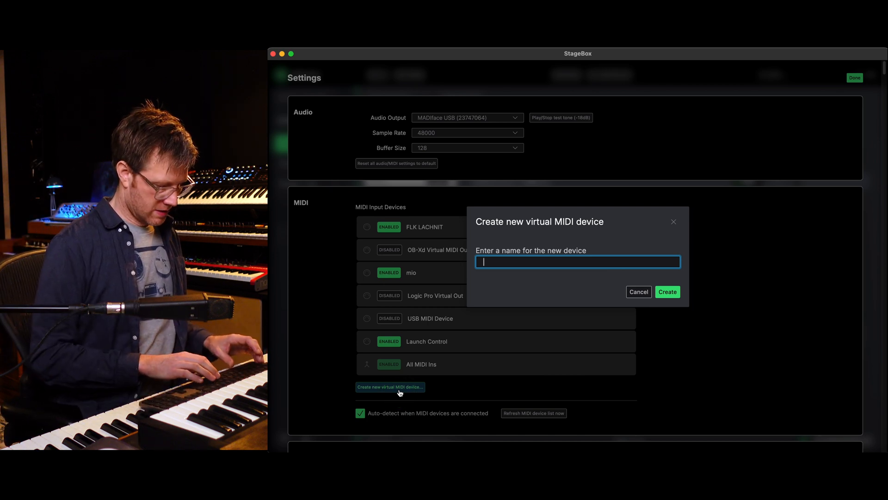
Step: Create virtual devices Lower sourced from FLK LACHNIT and Upper sourced from mio, then return to the song
key("Return")
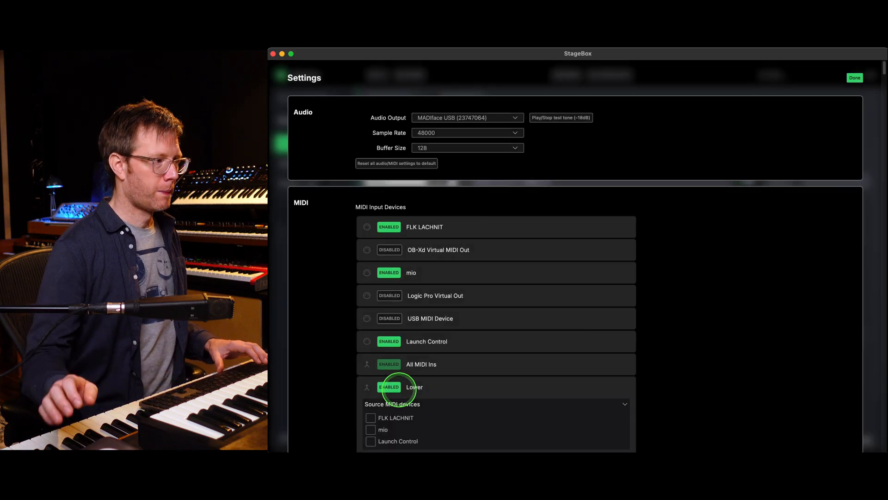
scroll(455, 388, "down", 2)
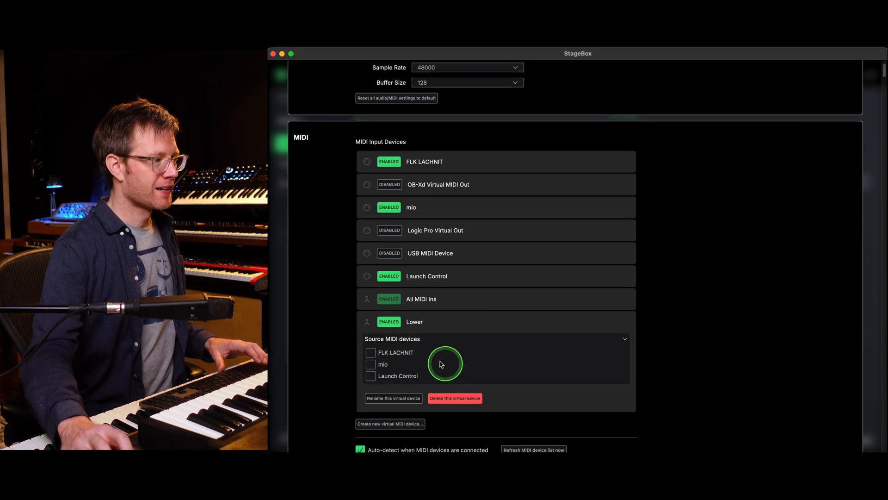
left_click(371, 352)
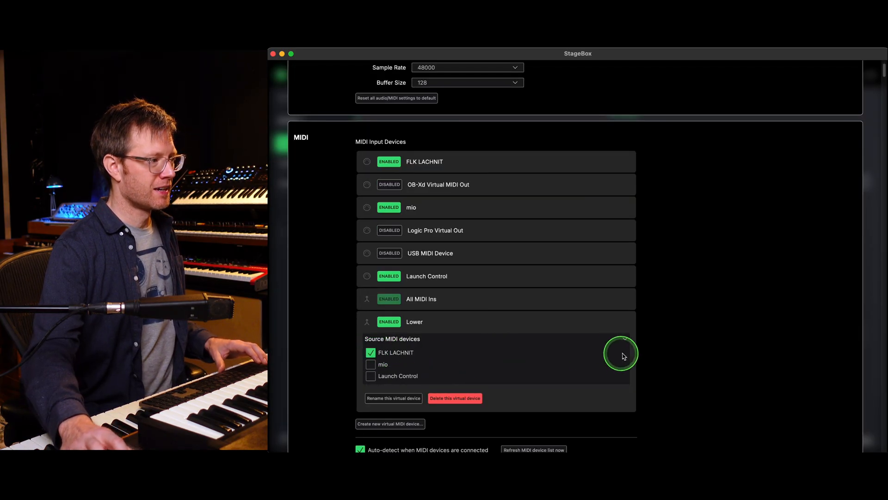
scroll(623, 352, "down", 2)
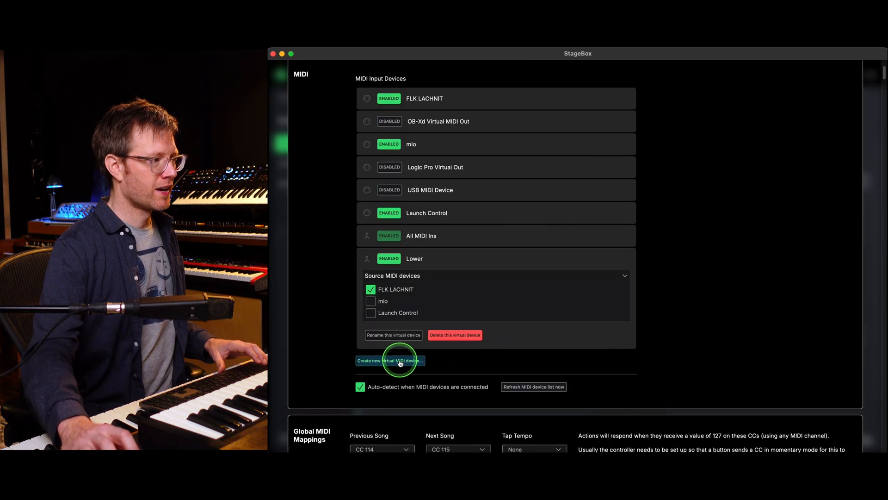
left_click(396, 360)
type("Upp")
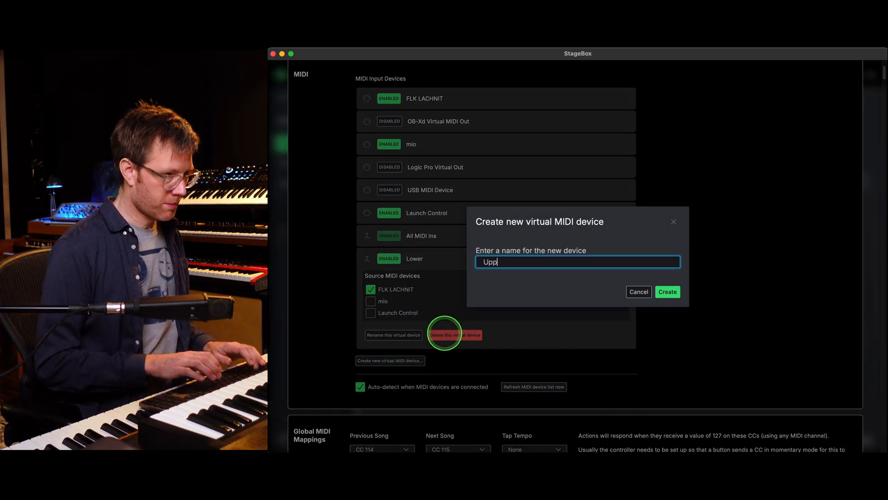
type("er")
key("Return")
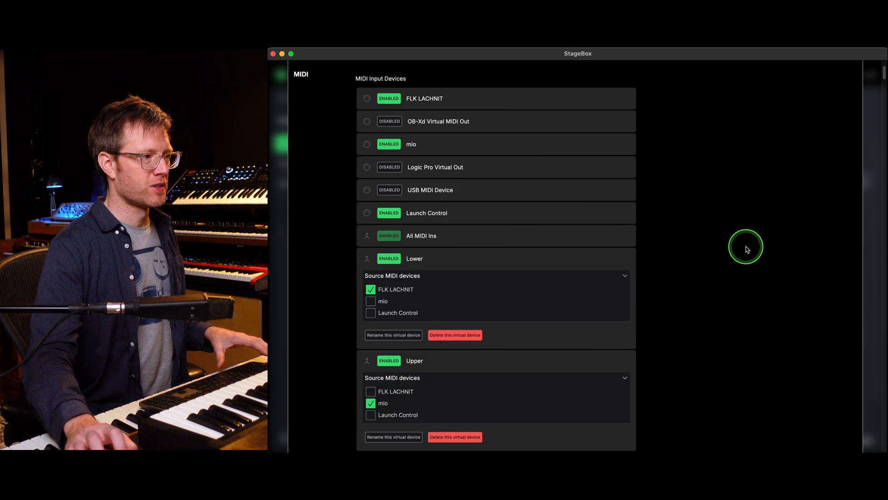
scroll(746, 249, "up", 5)
left_click(853, 79)
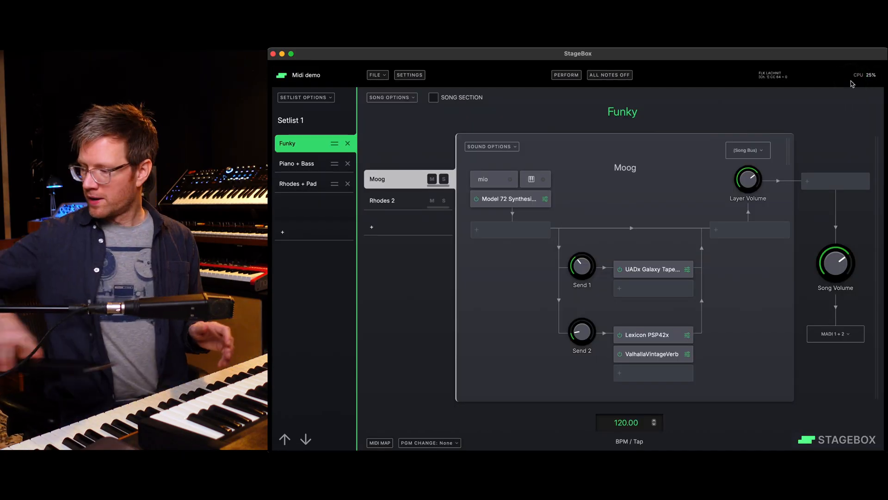
Step: Route Funky's Moog layer to Upper and Rhodes 2 to Lower, then move to Piano + Bass
left_click(485, 181)
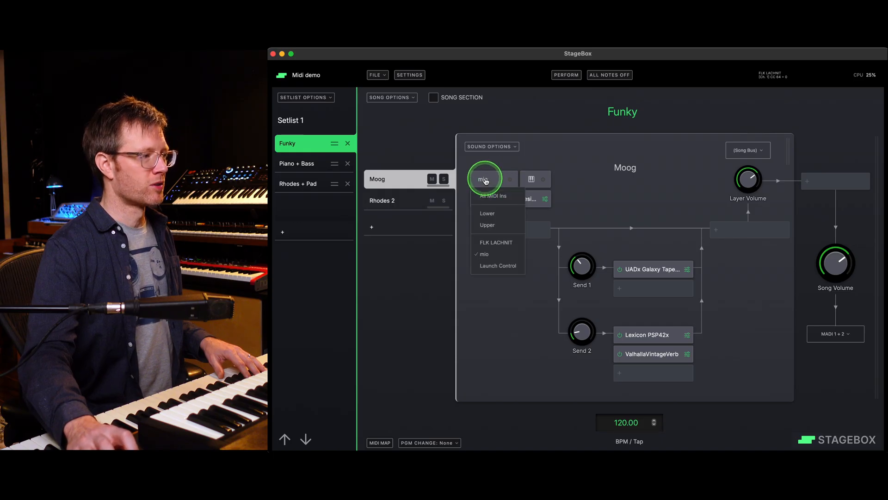
left_click(490, 226)
left_click(389, 202)
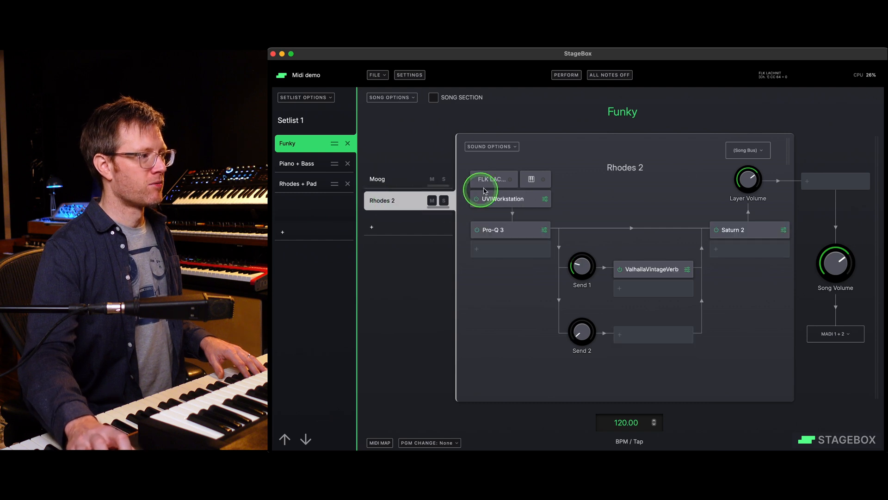
left_click(490, 180)
left_click(503, 216)
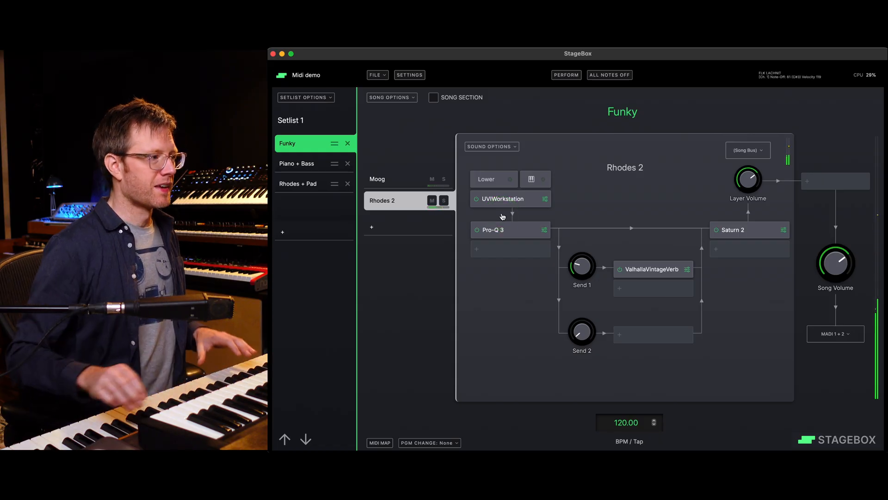
left_click(333, 173)
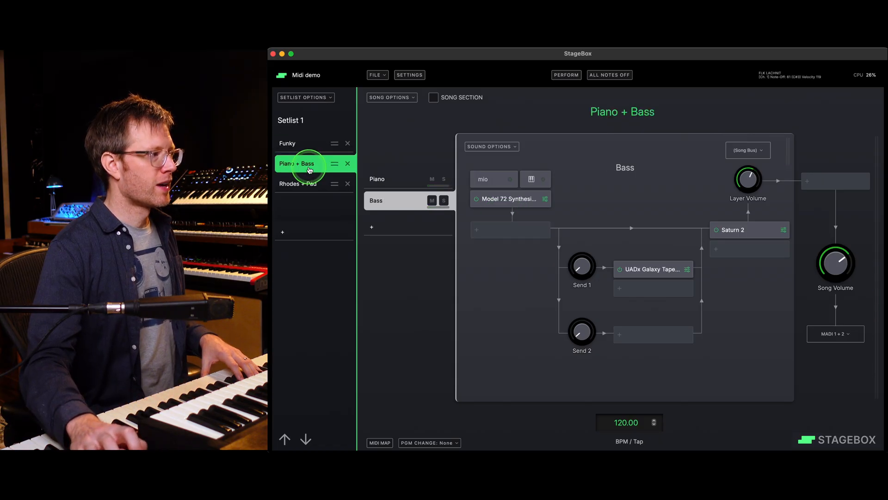
Step: In Piano + Bass, route the Piano layer to Lower and the Bass layer to Upper
left_click(390, 185)
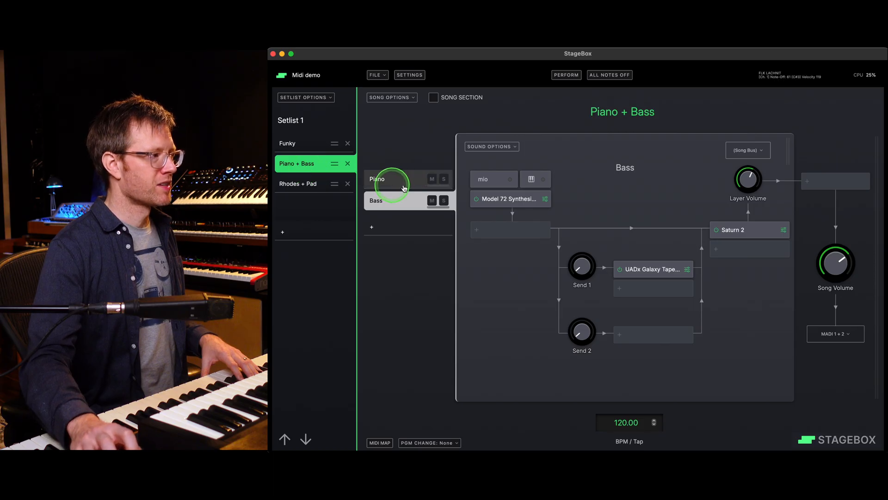
left_click(491, 180)
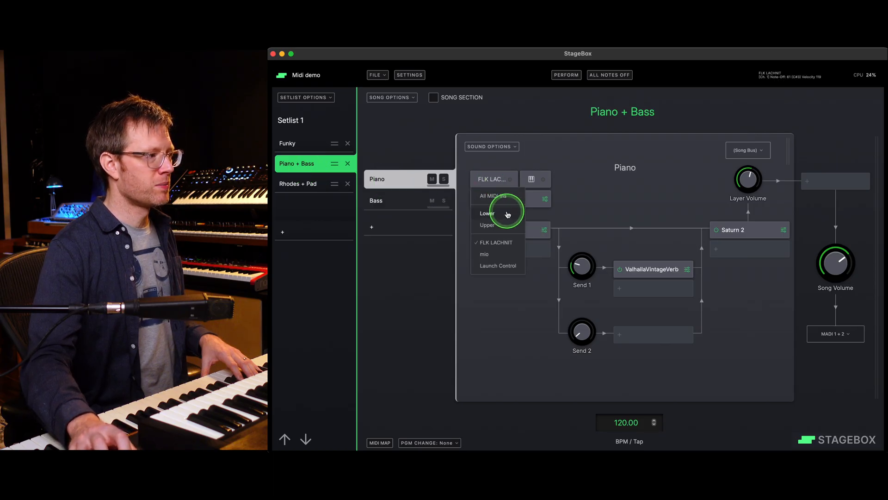
left_click(507, 215)
left_click(406, 202)
left_click(471, 208)
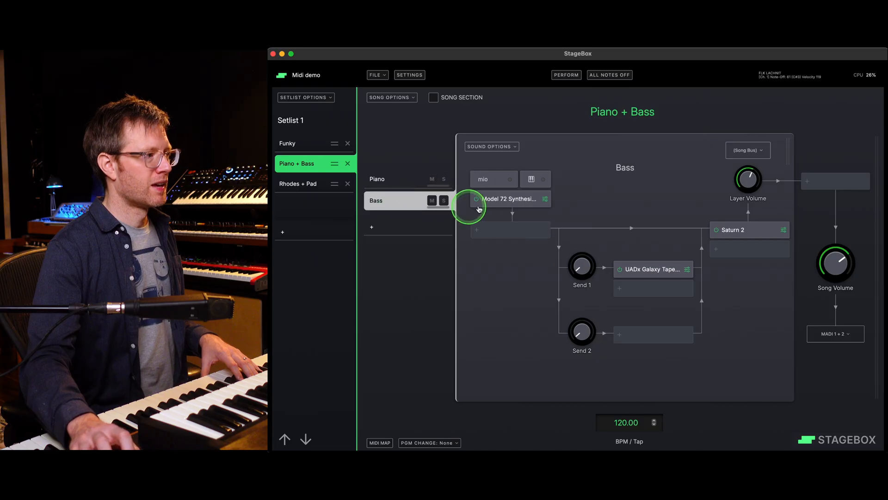
left_click(508, 223)
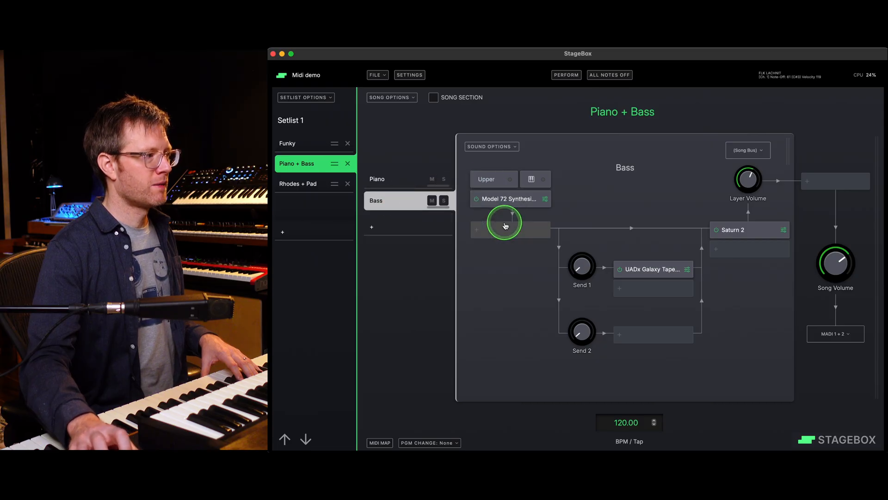
Step: In Rhodes + Pad, route Rhodes 3 to Lower and the Pad layer to Upper
left_click(300, 184)
left_click(425, 182)
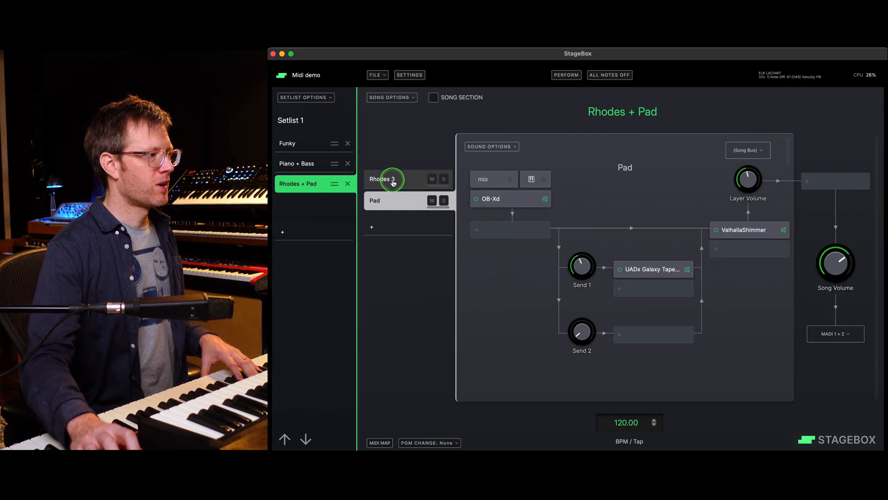
left_click(393, 182)
left_click(487, 179)
left_click(378, 201)
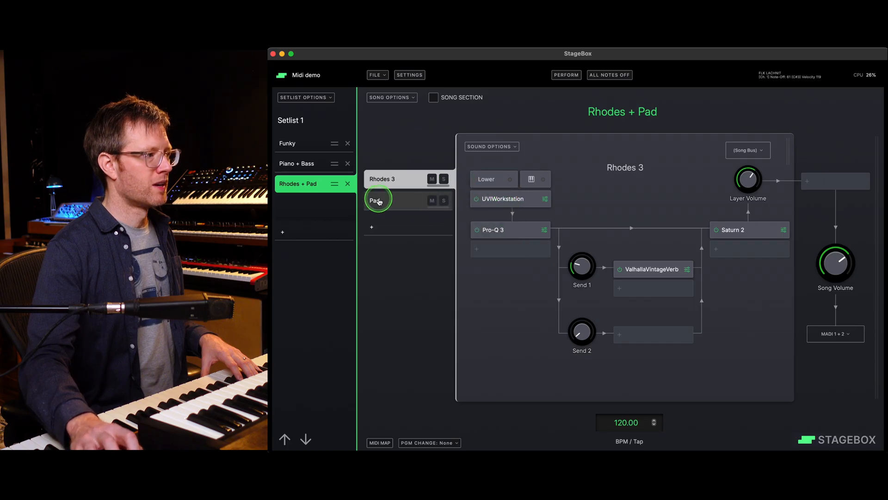
left_click(485, 178)
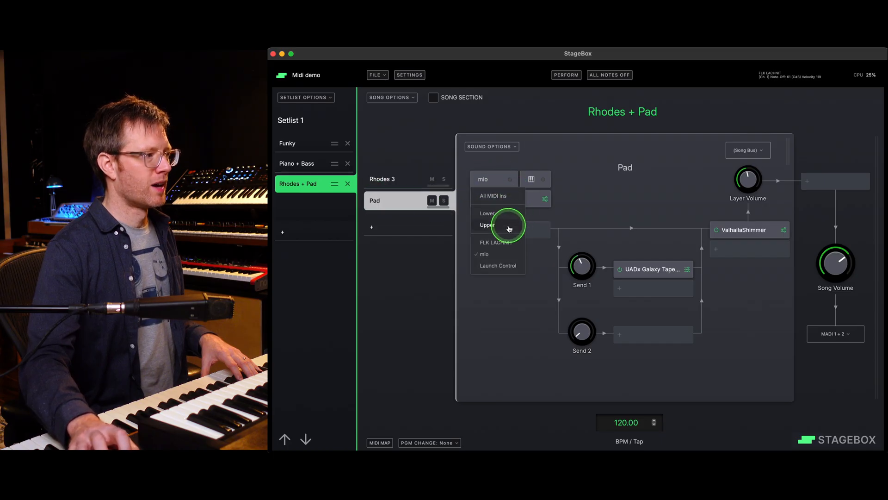
left_click(509, 226)
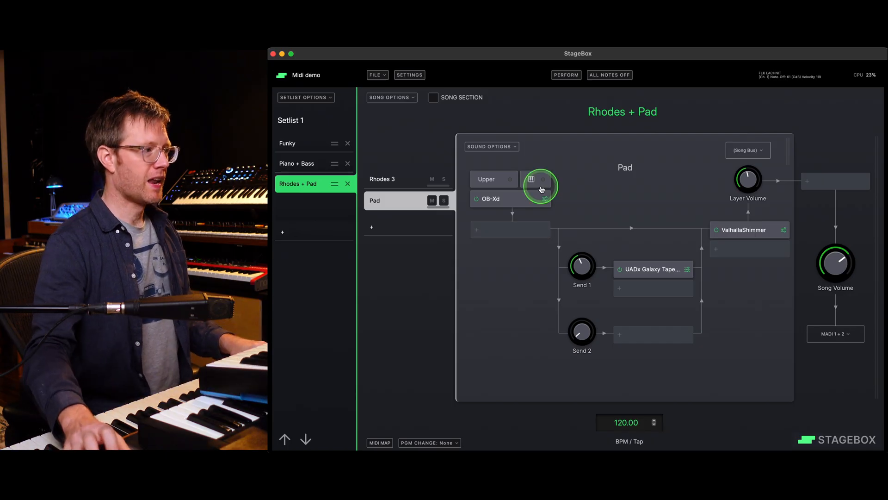
Step: Visit the settings page where Upper now sources from Bass Station II, then return to Rhodes + Pad
left_click(409, 74)
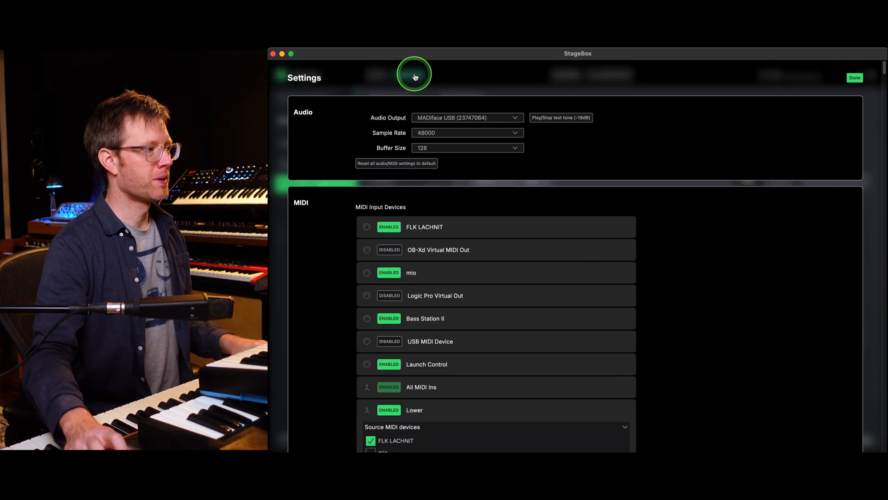
scroll(690, 341, "down", 5)
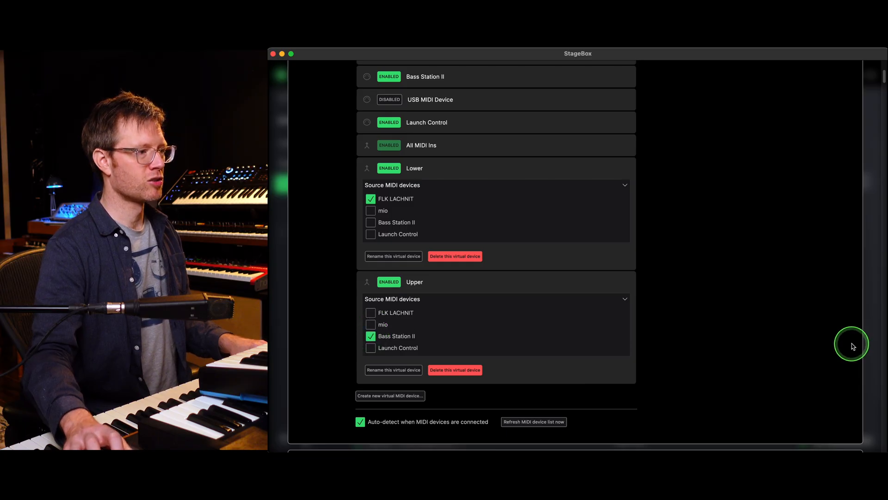
left_click(875, 349)
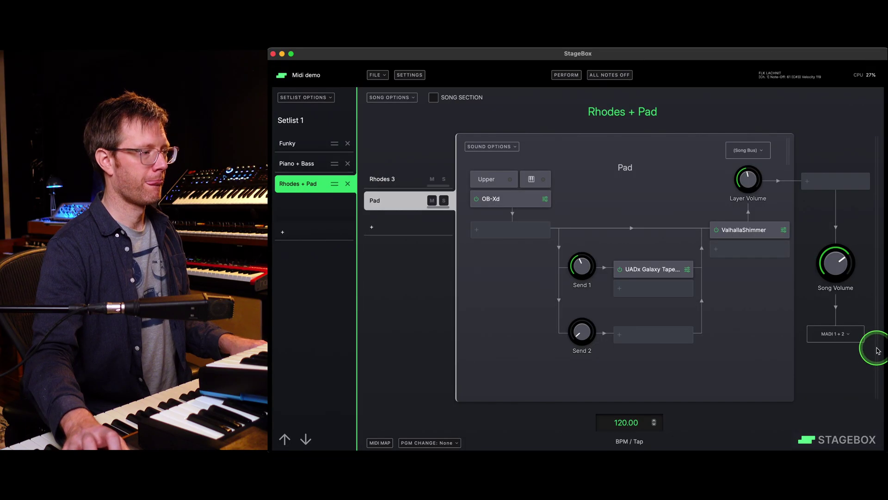
left_click(306, 147)
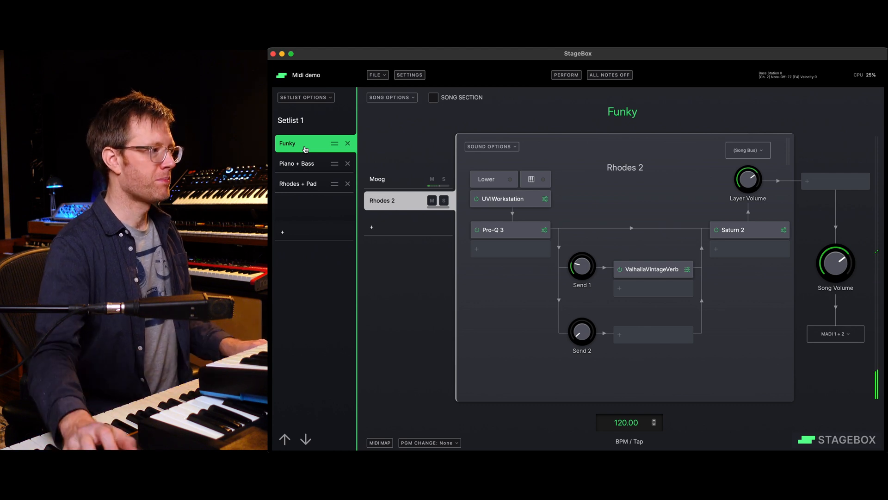
left_click(305, 156)
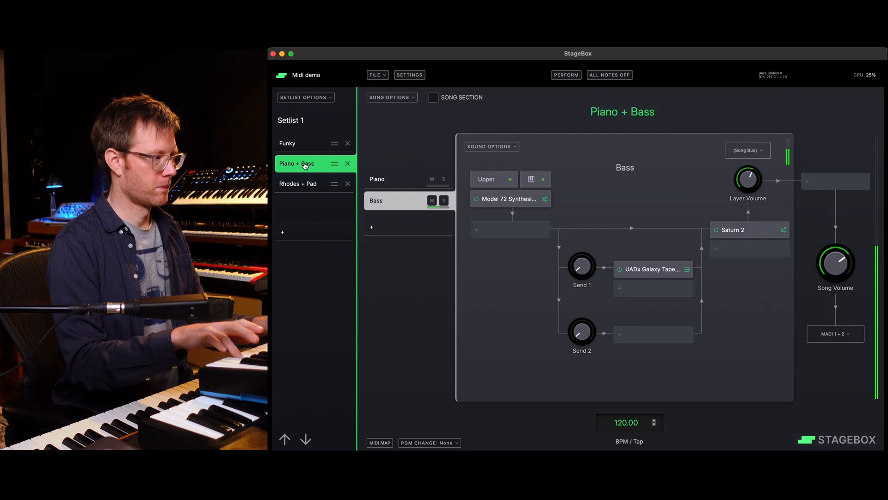
left_click(303, 165)
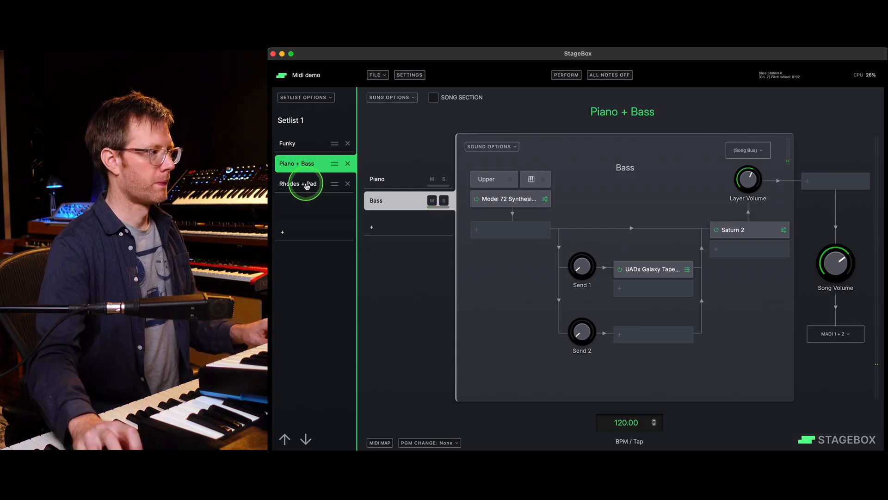
left_click(306, 184)
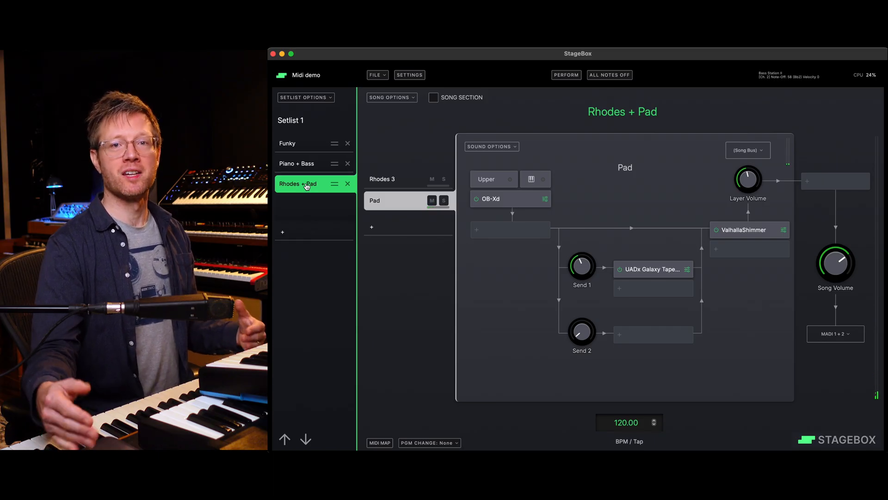
left_click(387, 80)
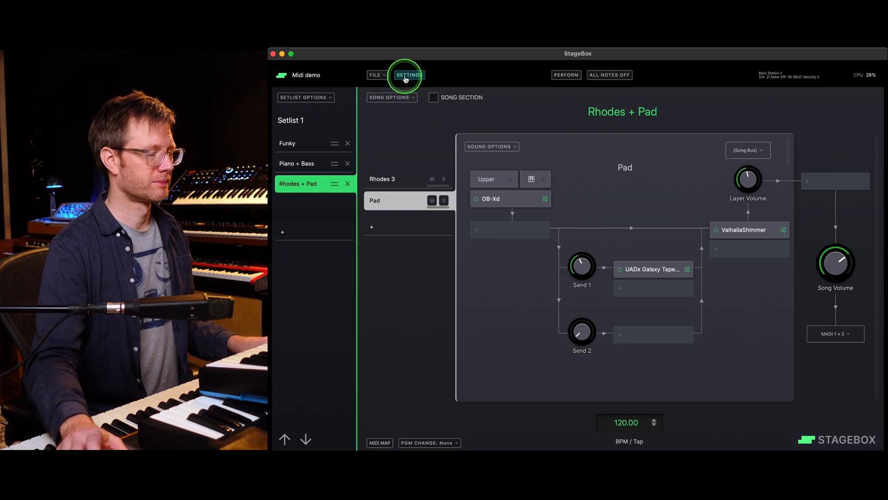
Step: Review Global MIDI Mappings with Previous Song on CC 114 and Next Song on CC 115, then return to the song
left_click(407, 75)
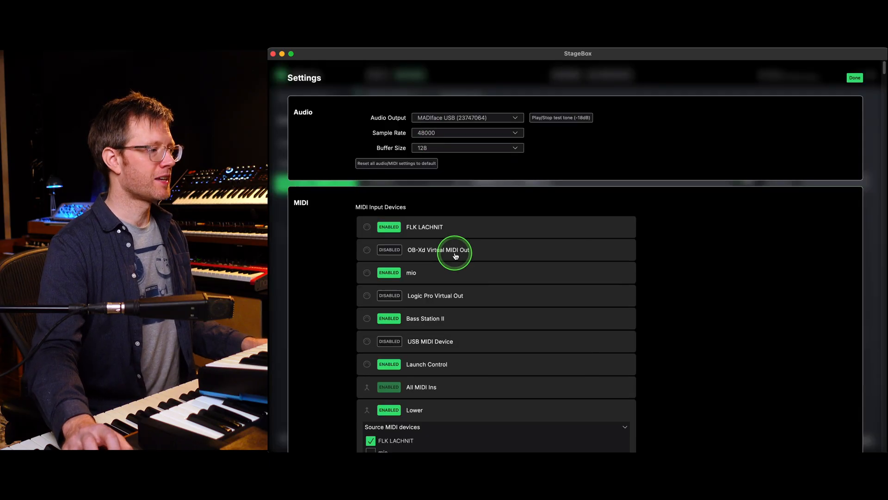
scroll(454, 253, "down", 5)
scroll(454, 250, "down", 5)
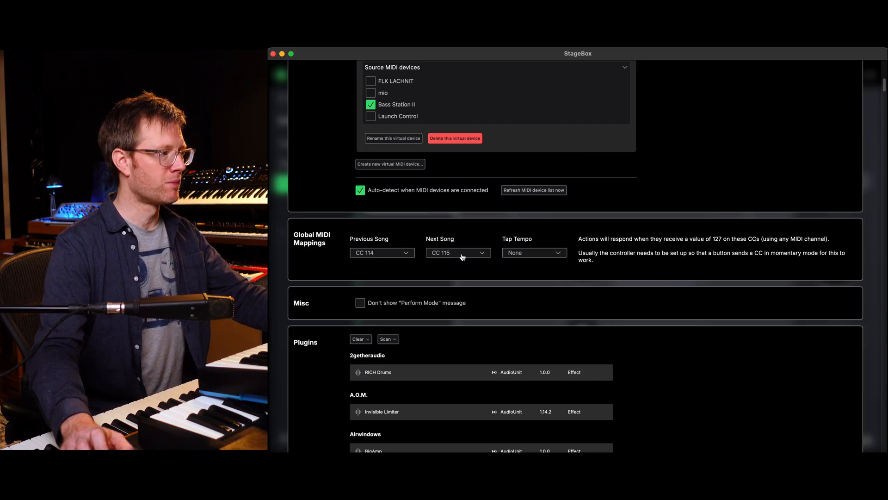
left_click(742, 170)
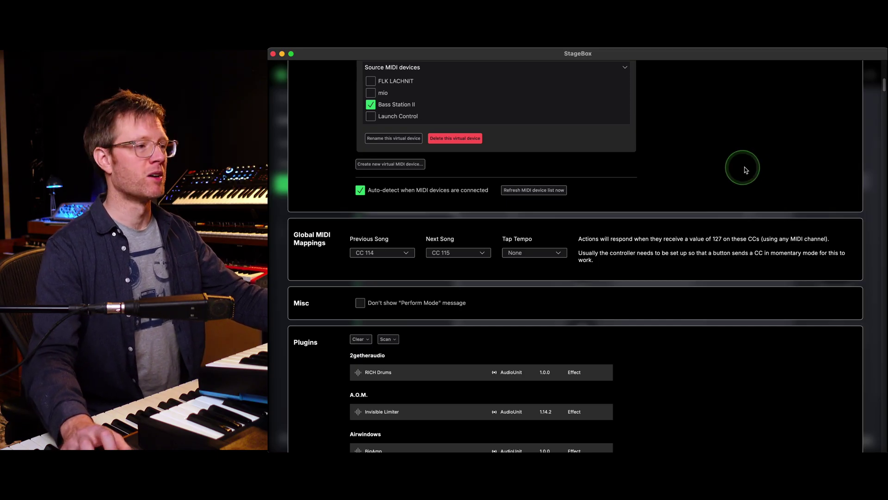
left_click(873, 171)
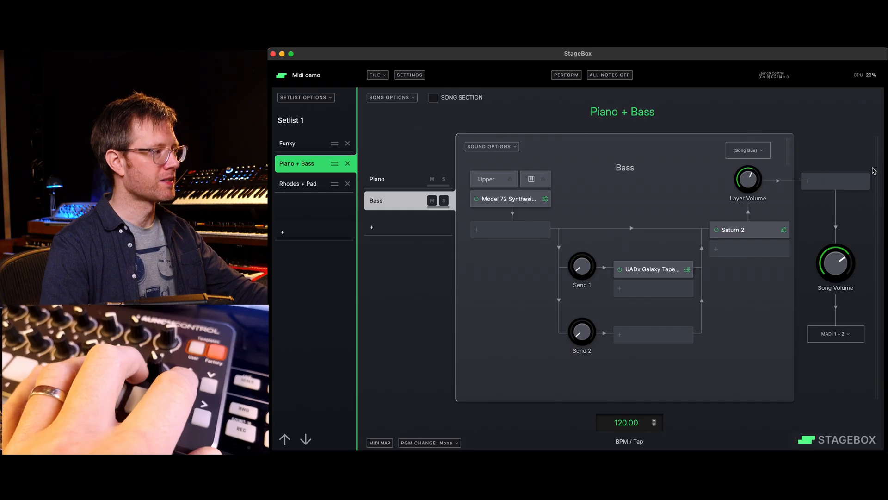